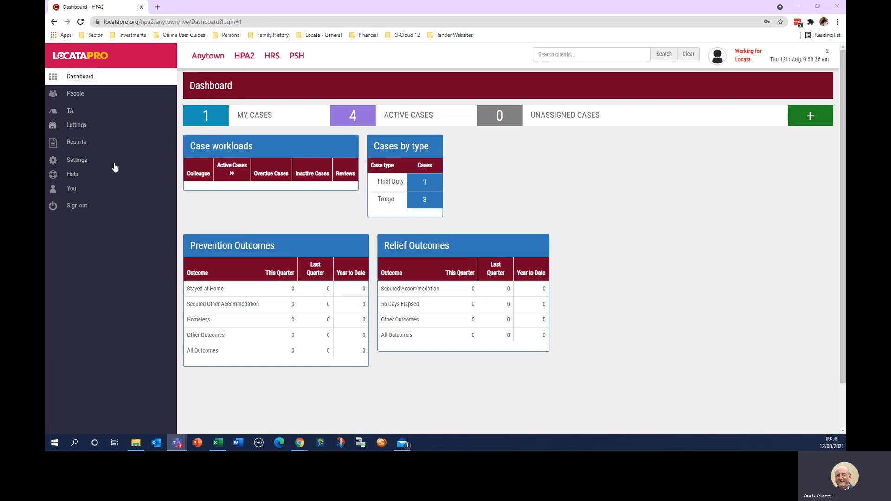
# Step: Open the saved complex case report for editing and check that it returns 5 cases
pyautogui.click(77, 144)
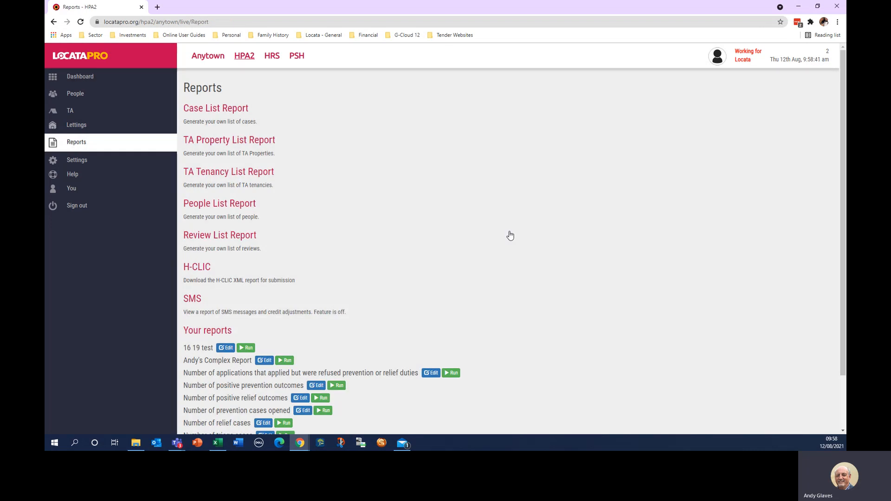
pyautogui.scroll(-1, 510, 236)
pyautogui.scroll(1, 509, 236)
pyautogui.scroll(-1, 510, 236)
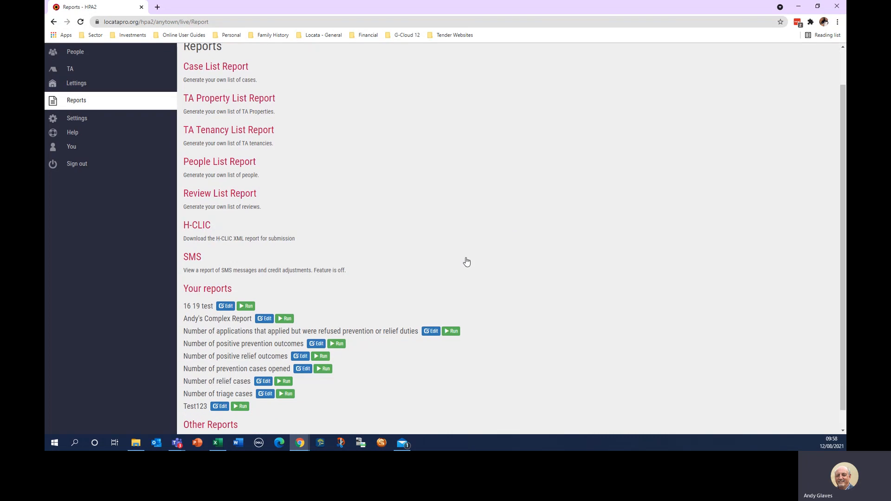
pyautogui.click(265, 321)
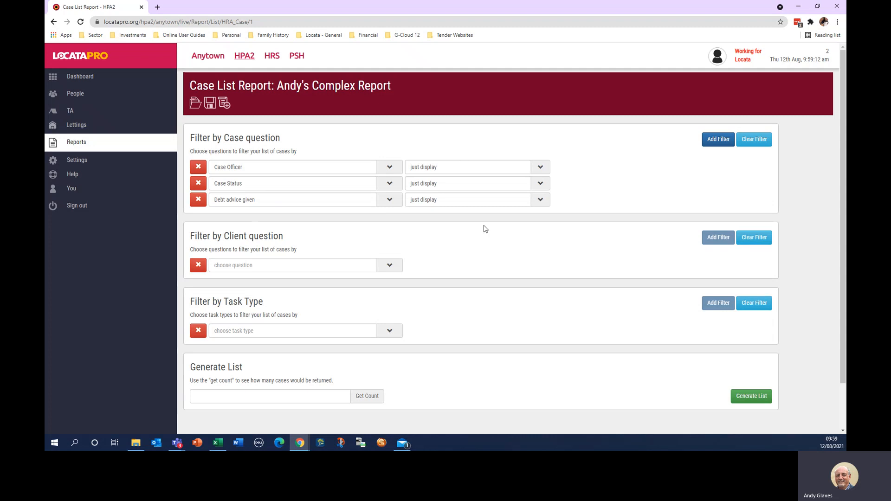
pyautogui.click(365, 402)
# Step: Generate the five-case Homelessness Case Report and copy its link into Excel via 'copy list into Excel'
pyautogui.click(747, 397)
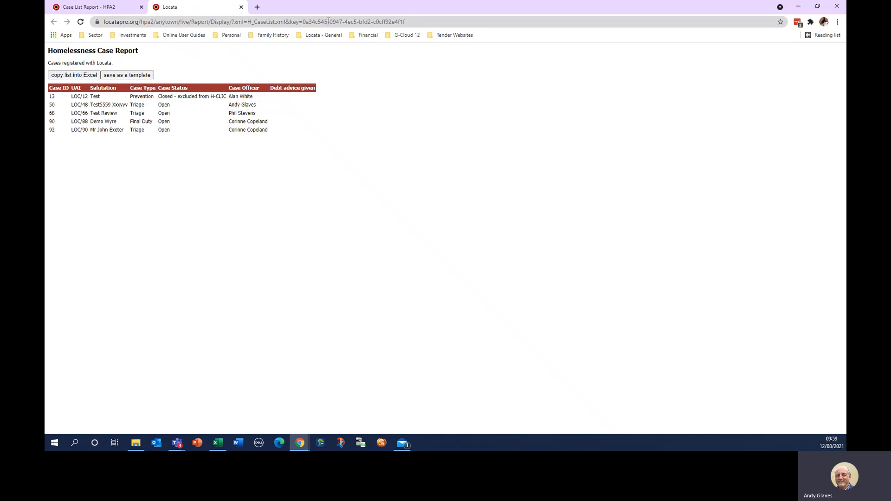
pyautogui.moveTo(416, 19); pyautogui.dragTo(101, 19)
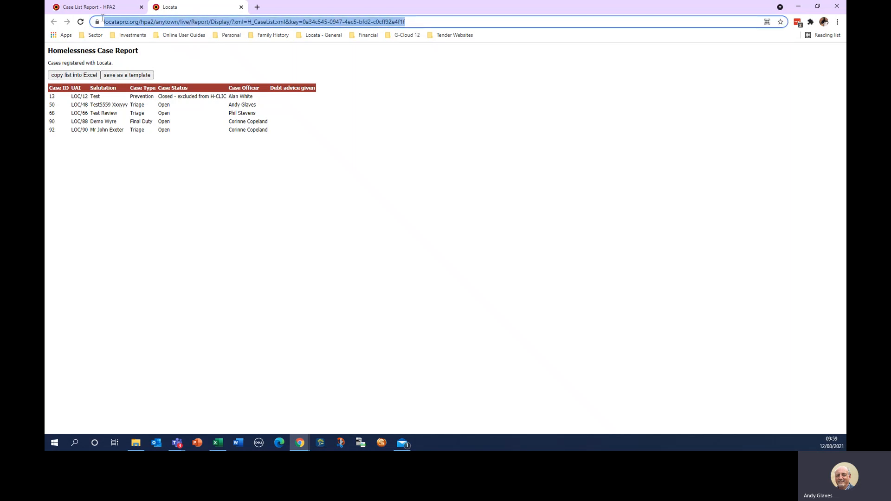
pyautogui.click(423, 126)
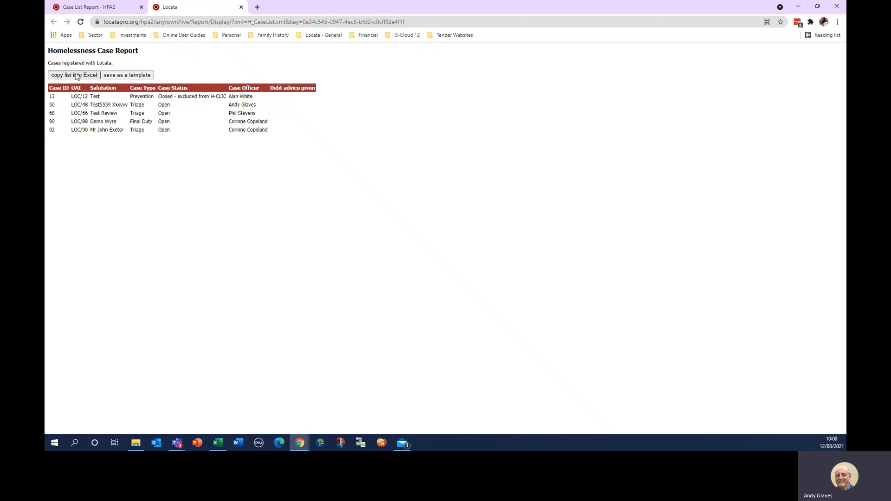
pyautogui.click(76, 76)
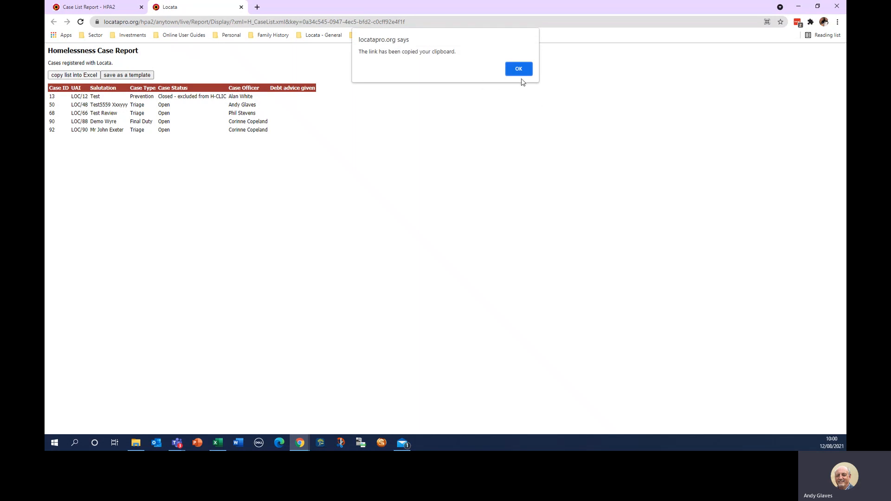
pyautogui.click(521, 66)
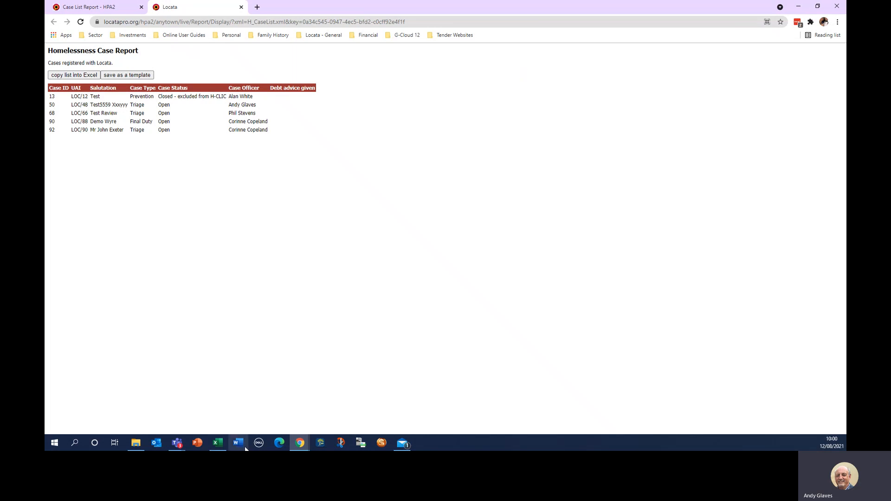
# Step: Switch to the blank Book1 workbook and look through Data > Get Data > Legacy Wizards without choosing
pyautogui.click(218, 444)
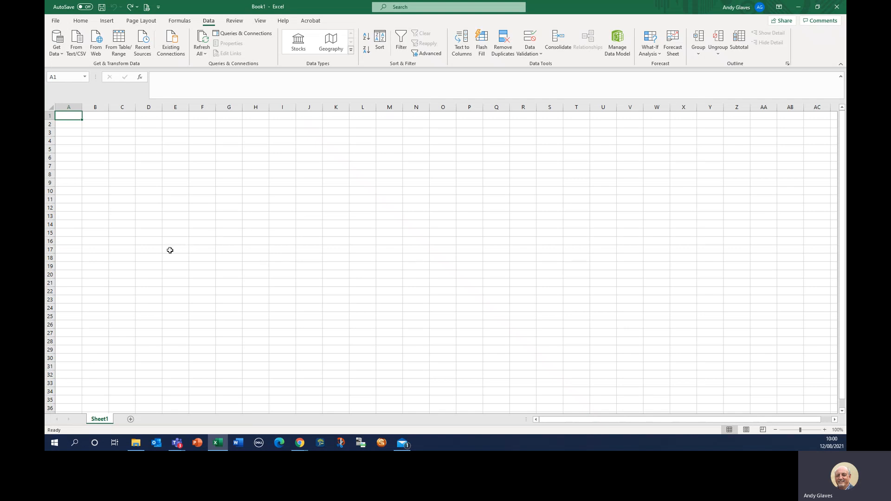
pyautogui.click(58, 51)
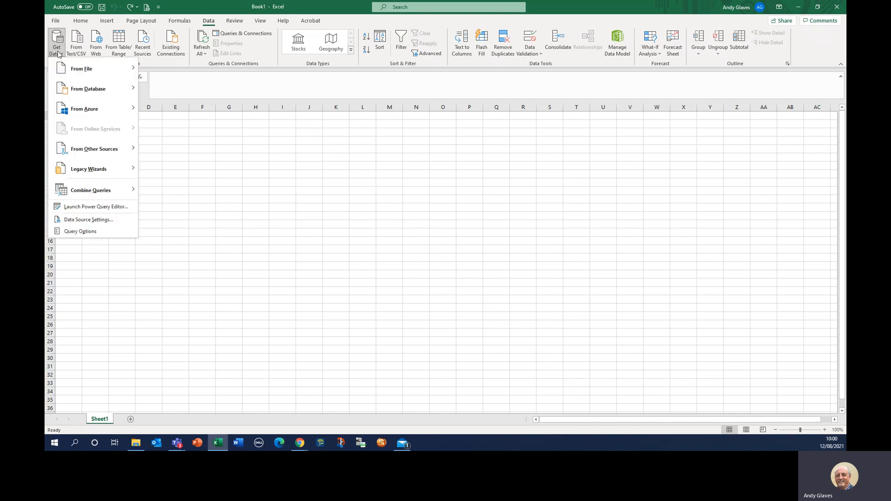
pyautogui.moveTo(86, 173)
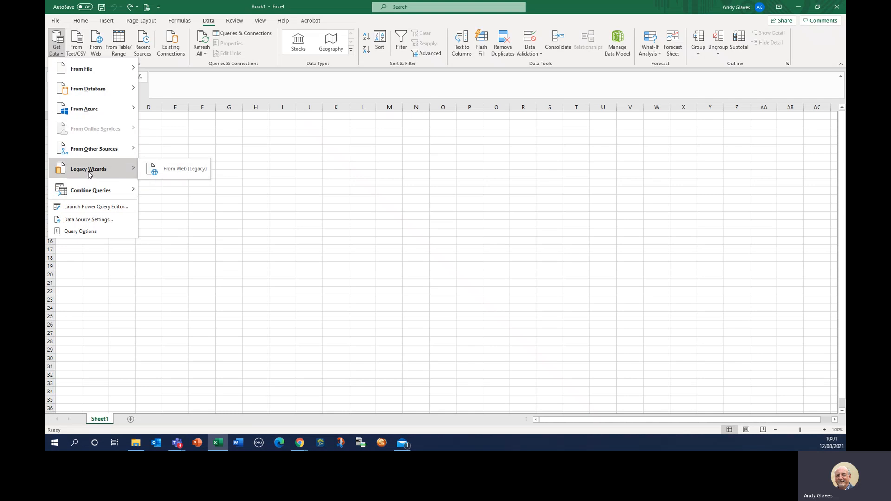
pyautogui.click(174, 225)
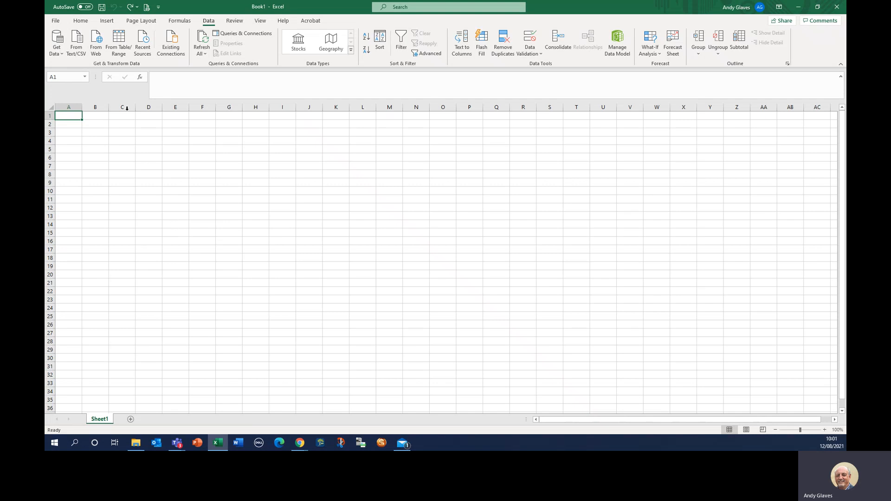
pyautogui.click(57, 21)
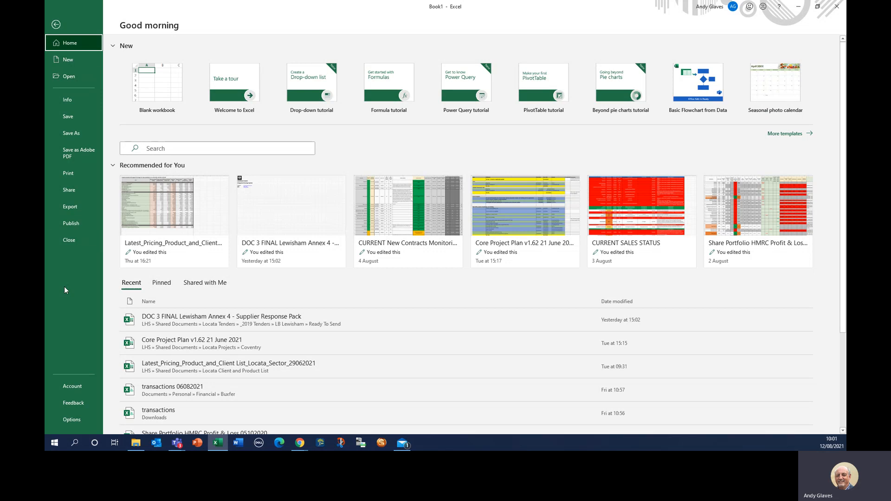
pyautogui.click(73, 419)
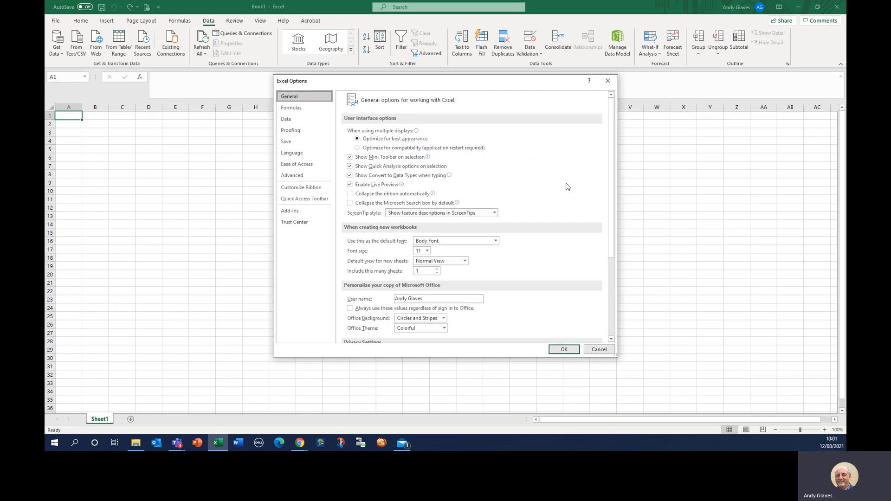
pyautogui.click(287, 119)
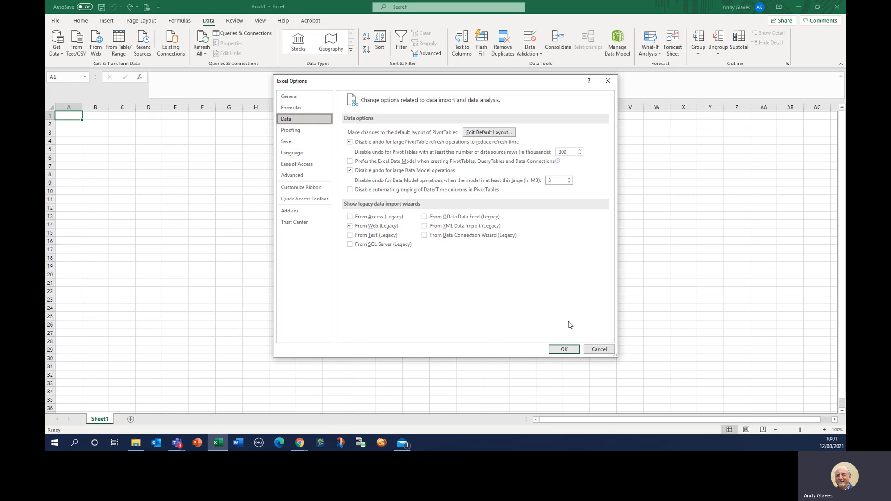
pyautogui.click(564, 350)
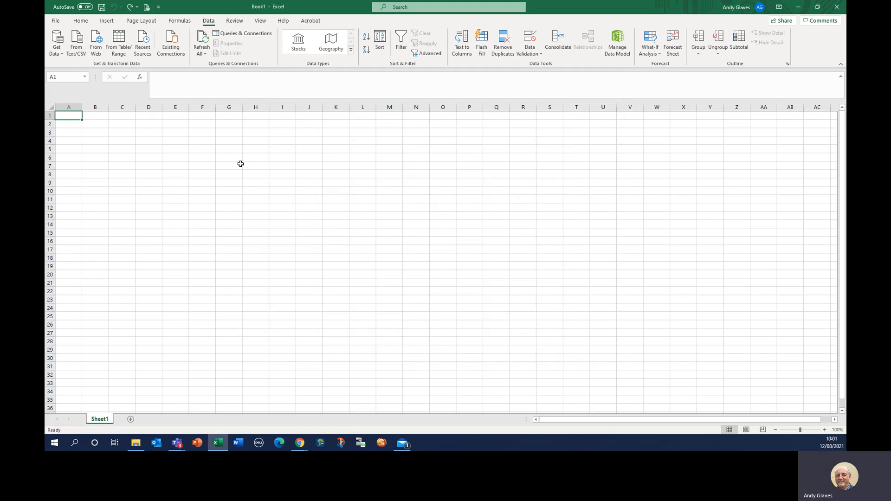
# Step: Start a legacy From Web query import, letting the page's scripts keep running
pyautogui.click(55, 51)
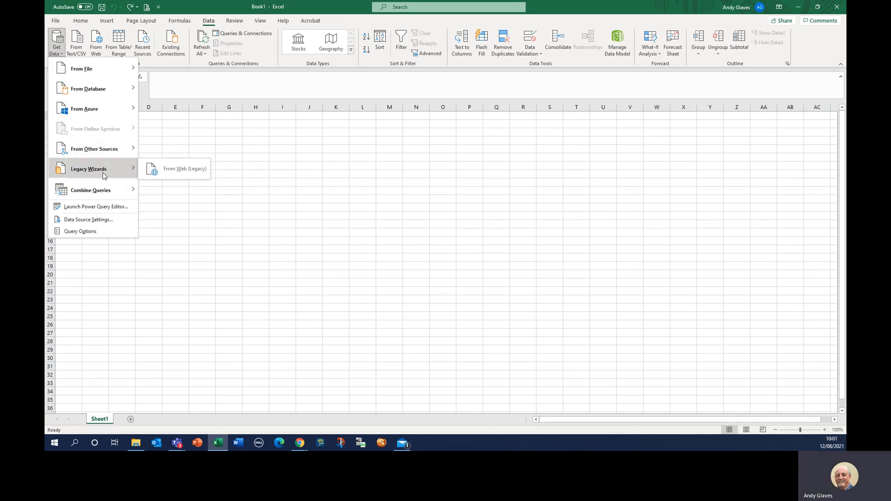
pyautogui.click(183, 170)
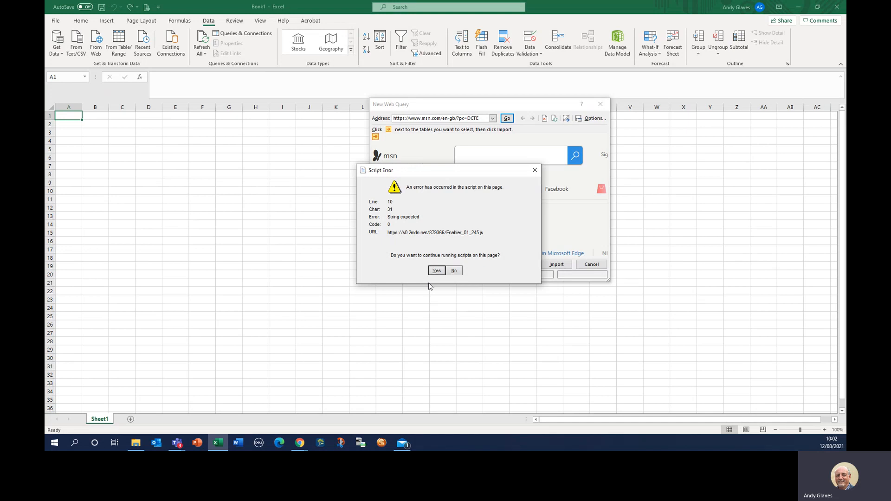
pyautogui.click(436, 271)
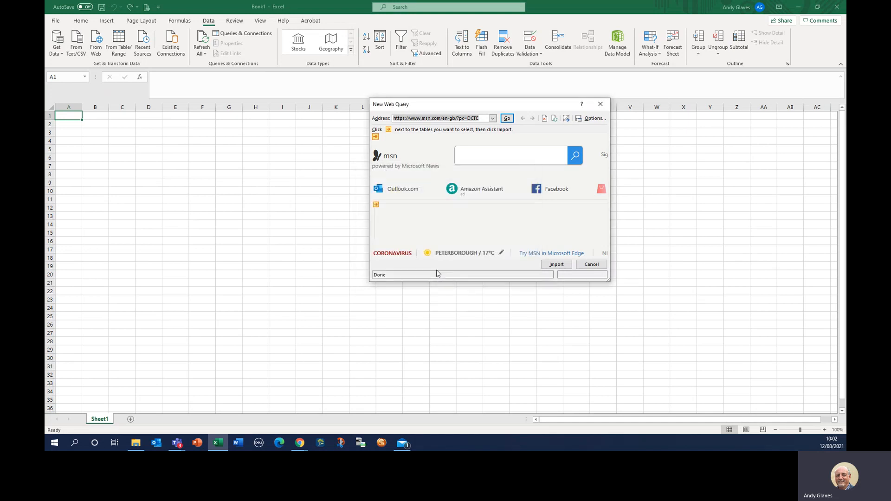
# Step: Paste the LocataPro report address into the query Address box and load it in the preview
pyautogui.rightClick(461, 118)
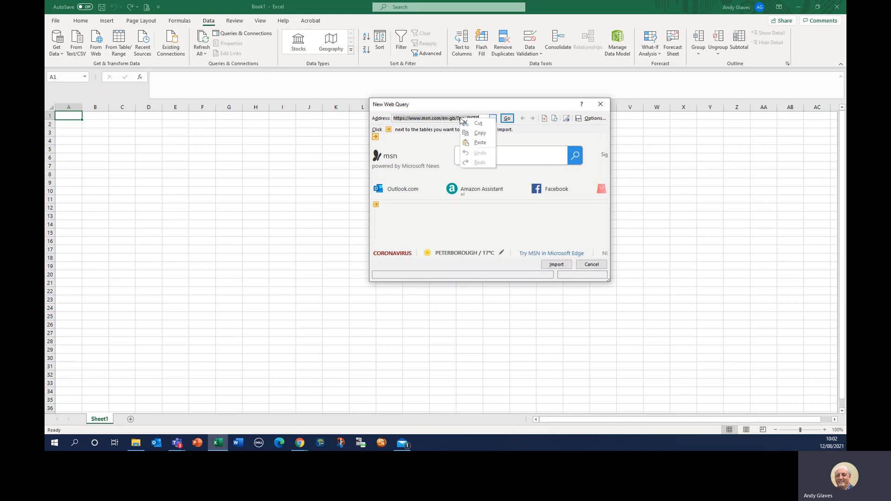
pyautogui.click(481, 143)
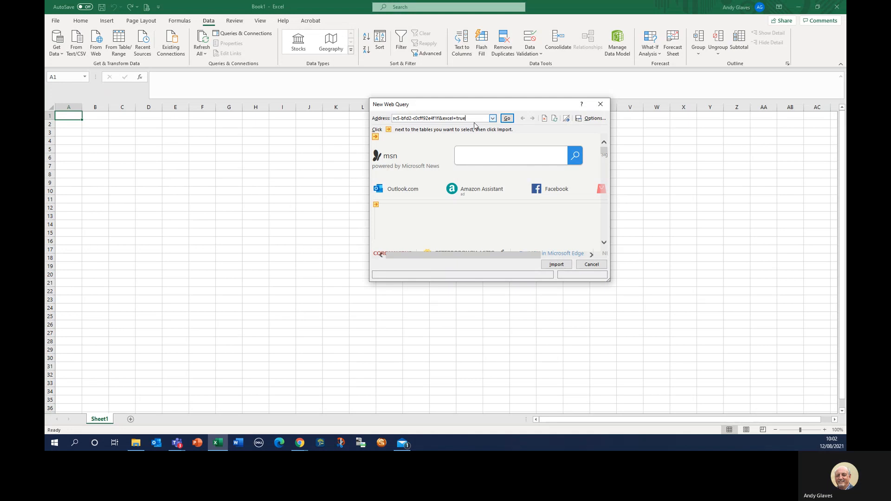
pyautogui.click(508, 120)
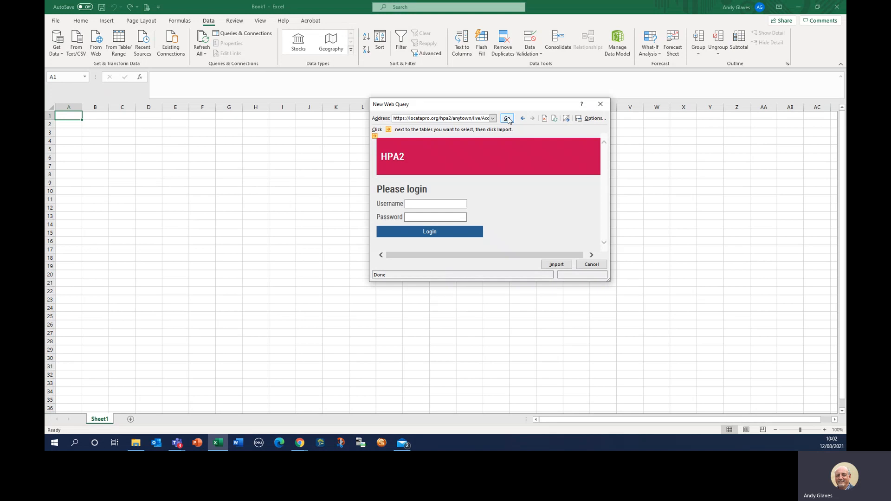
# Step: Sign in to LocataPro within the web query preview using the account username and password
pyautogui.click(507, 119)
pyautogui.click(432, 203)
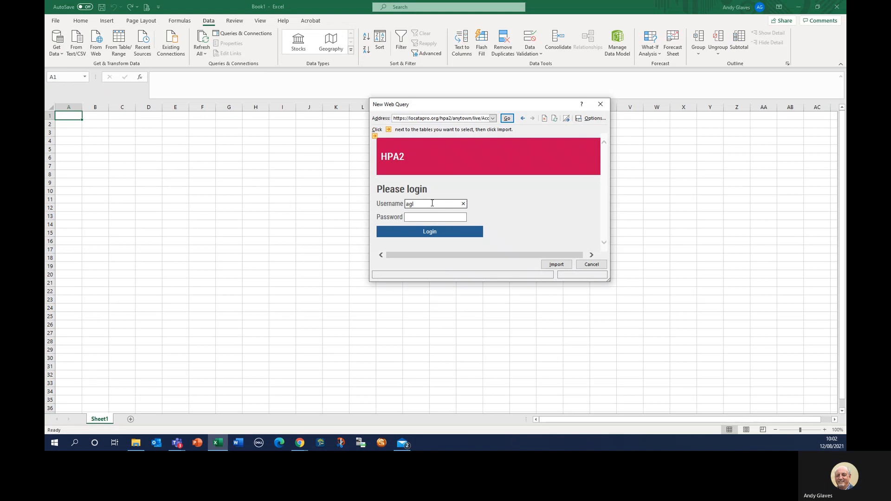
pyautogui.click(420, 218)
pyautogui.write('*****')
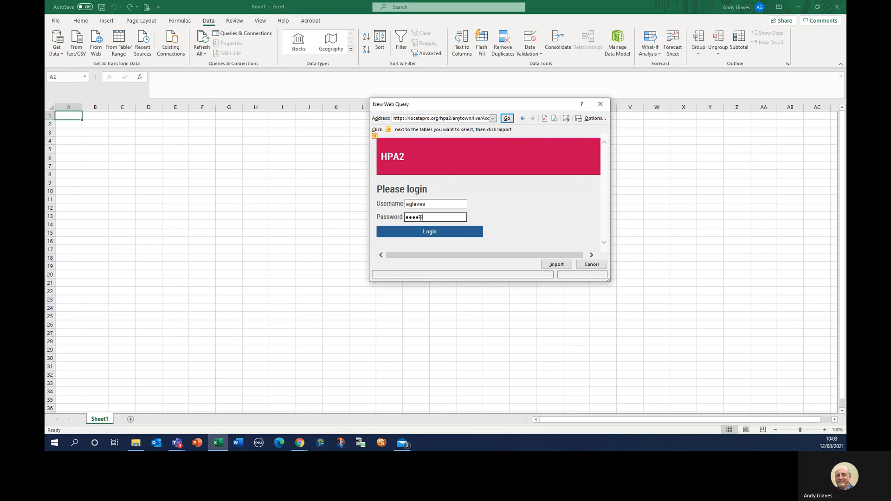
pyautogui.write('*****')
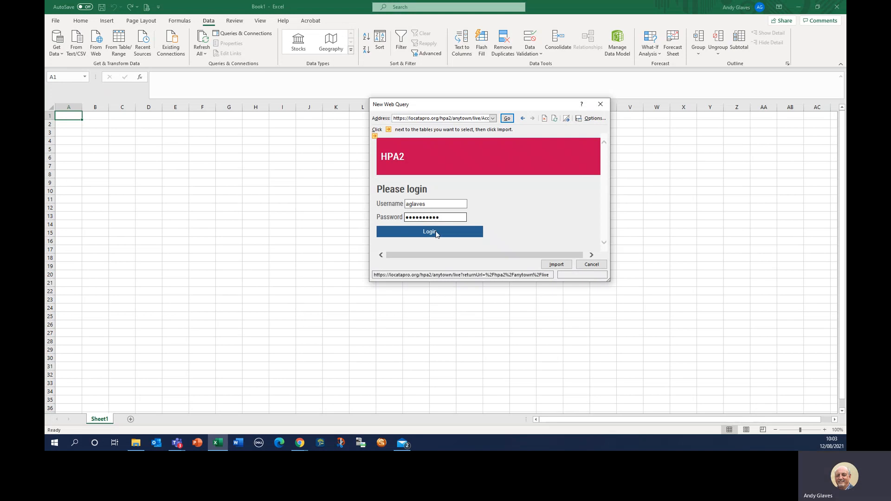
pyautogui.click(435, 232)
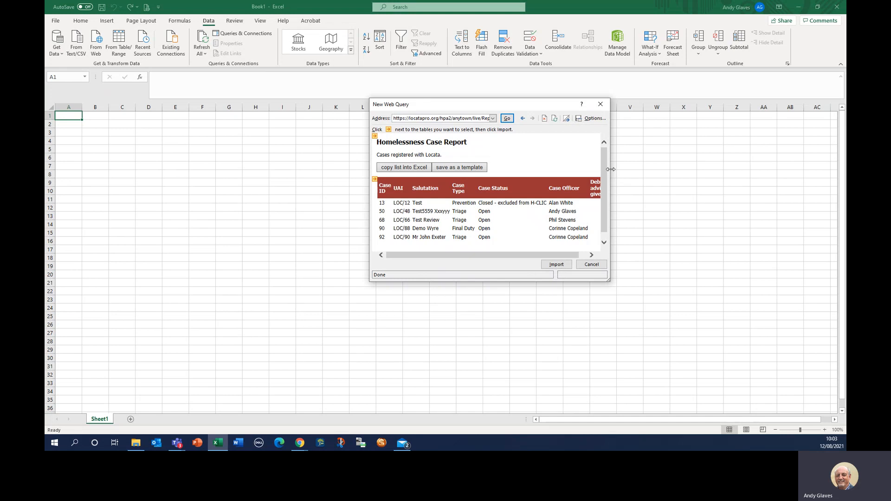
# Step: Widen the query preview and import the case report table into Sheet1 starting at $A$1
pyautogui.moveTo(610, 169); pyautogui.dragTo(793, 190)
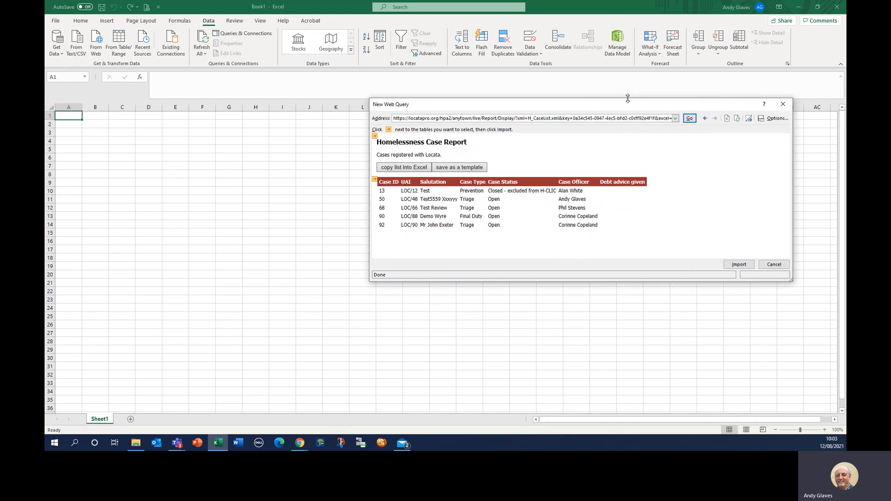
pyautogui.moveTo(625, 107); pyautogui.dragTo(505, 148)
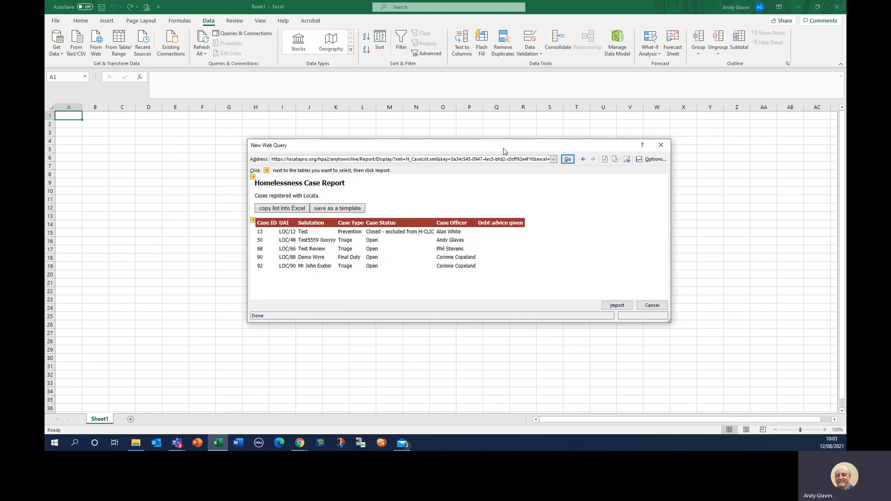
pyautogui.click(617, 306)
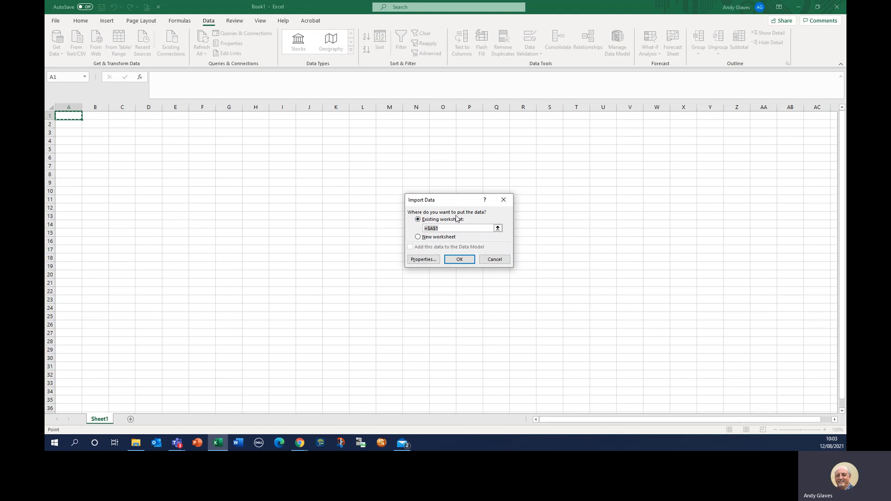
pyautogui.click(459, 259)
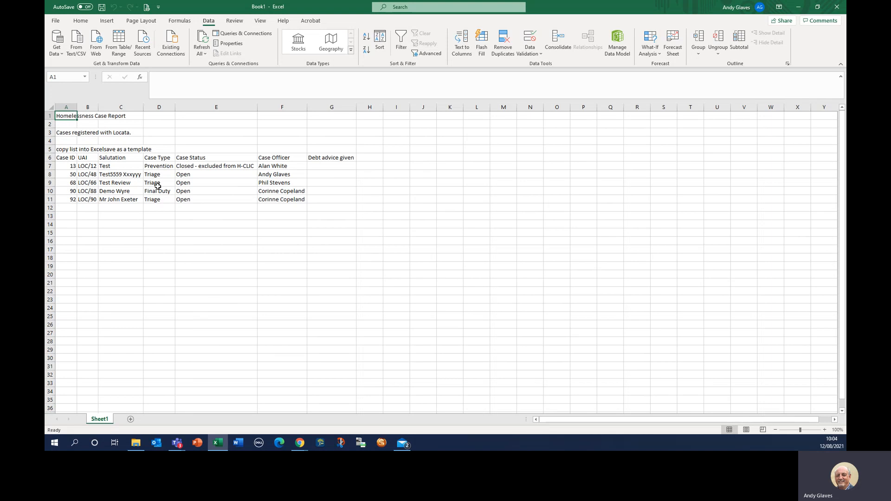
# Step: Delete title rows 1–5 so the Case ID heading row becomes row 1, and select it for formatting
pyautogui.click(53, 116)
pyautogui.moveTo(54, 116); pyautogui.dragTo(48, 148)
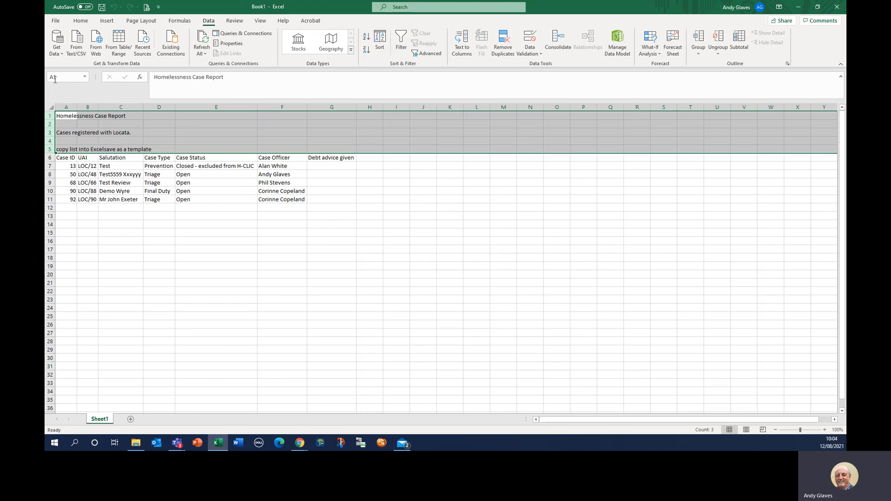
pyautogui.rightClick(51, 131)
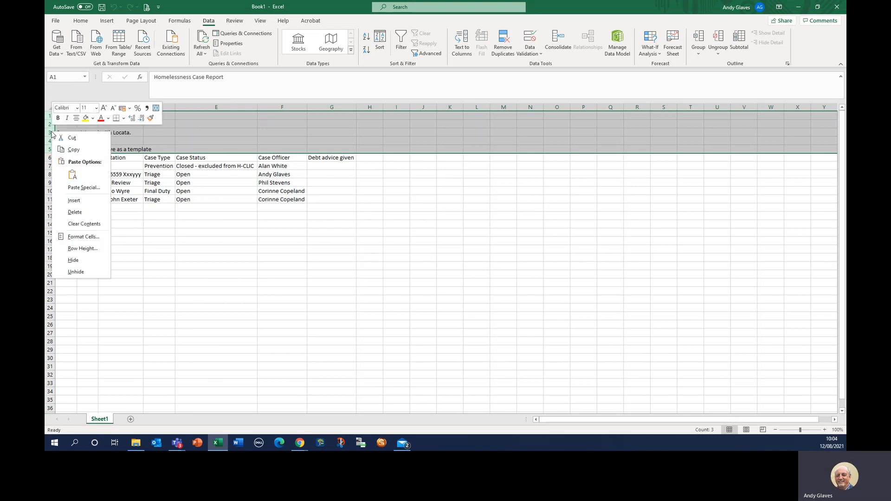
pyautogui.click(79, 212)
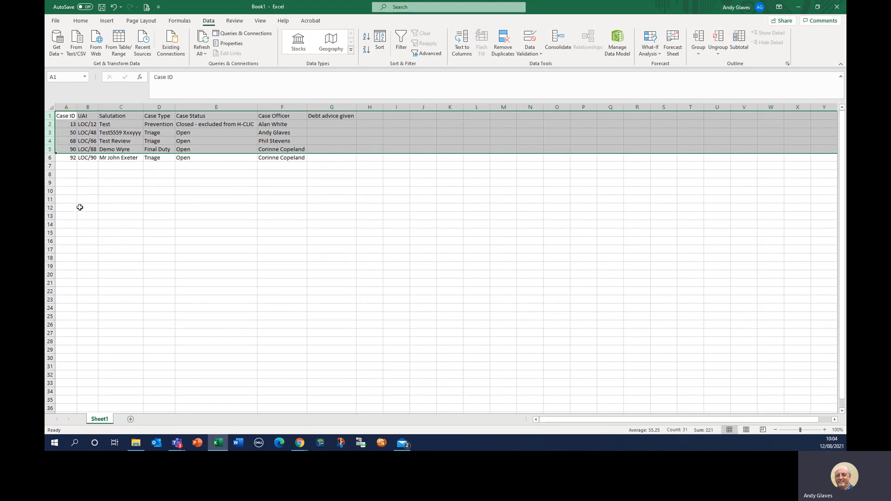
pyautogui.click(51, 116)
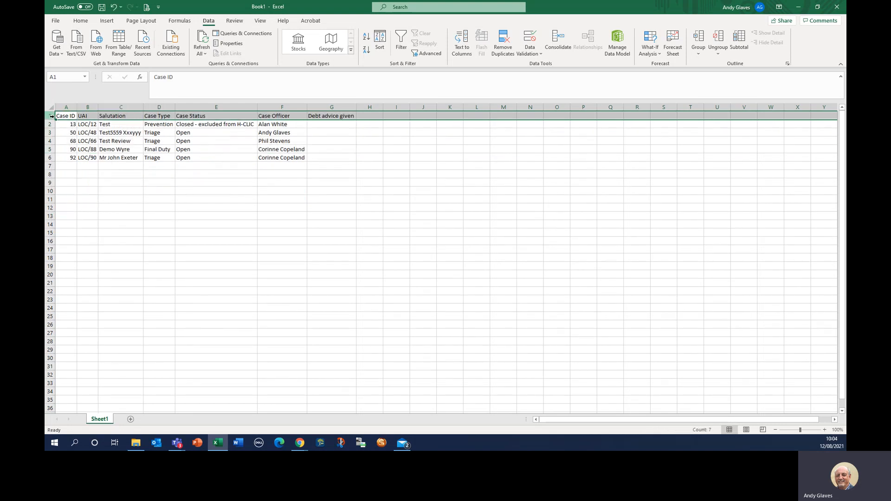
pyautogui.click(79, 20)
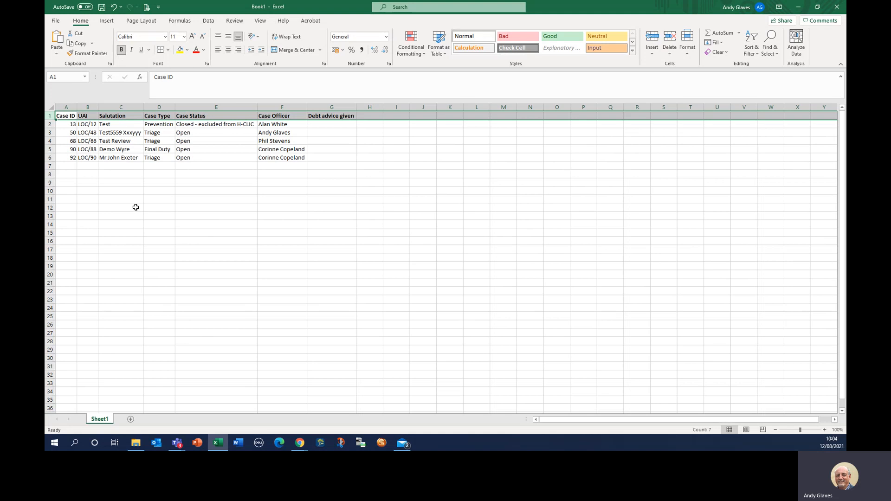
# Step: Centre the row 1 column headings, deselect them, and switch away from Excel
pyautogui.click(228, 50)
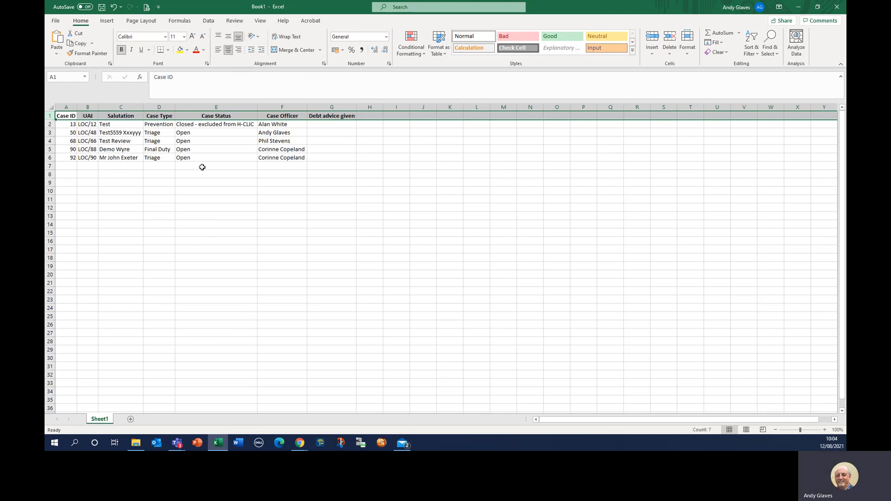
pyautogui.click(200, 232)
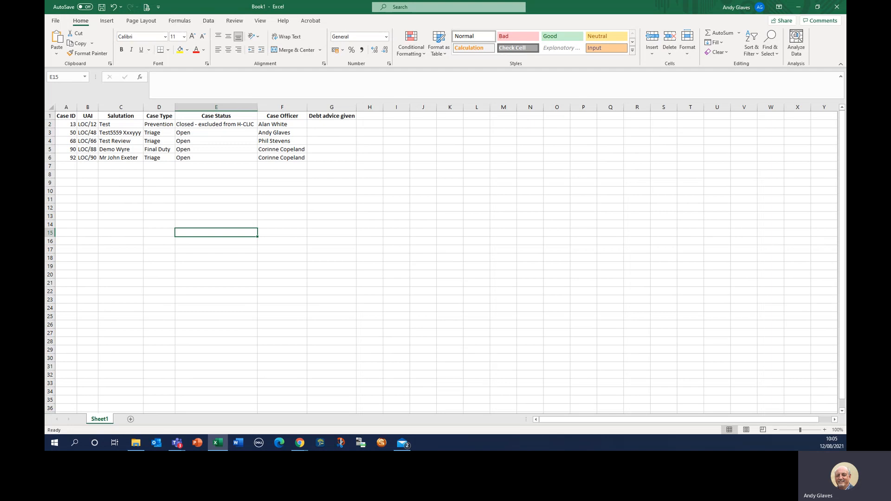
pyautogui.hotkey('alt', 'Tab')
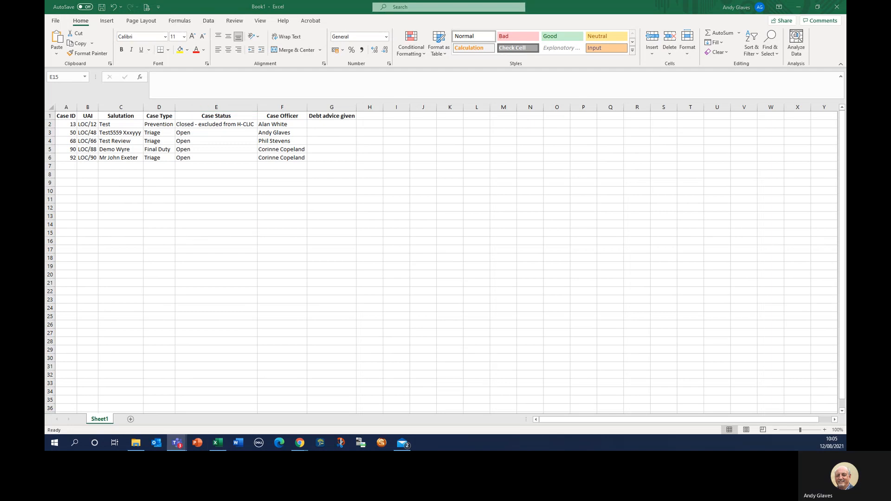